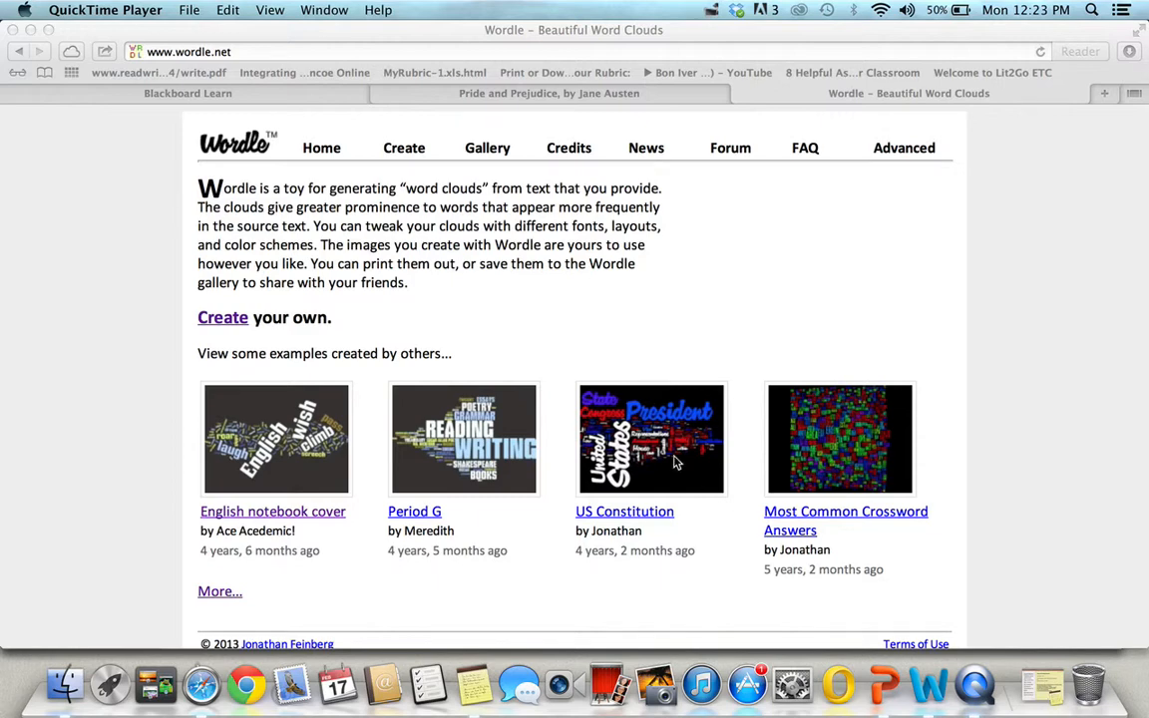
# Open the Wordle page for creating a new word cloud and place the cursor in its text box
pyautogui.click(643, 519)
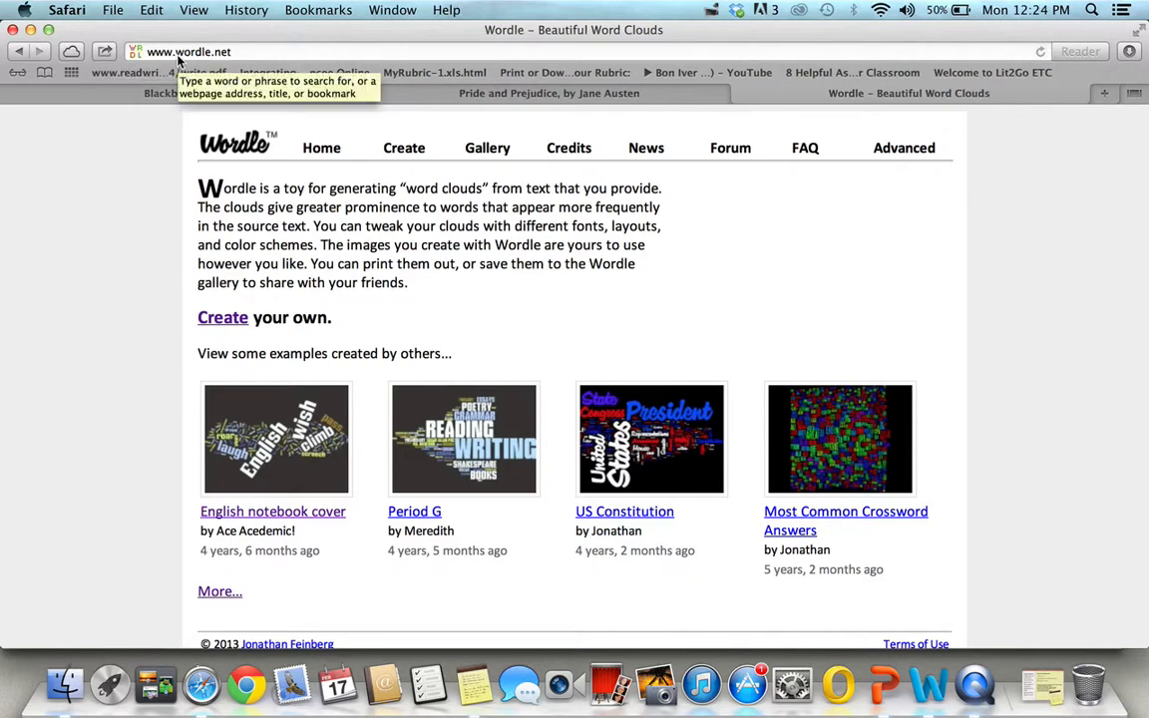
pyautogui.click(233, 321)
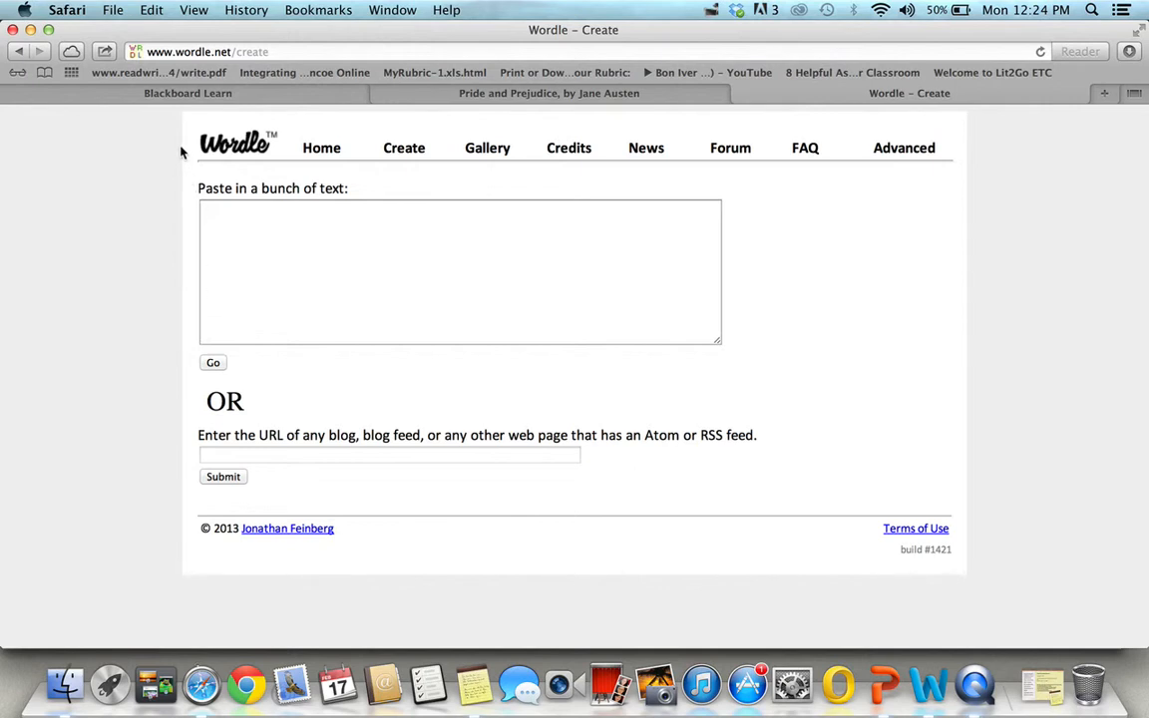
pyautogui.click(307, 230)
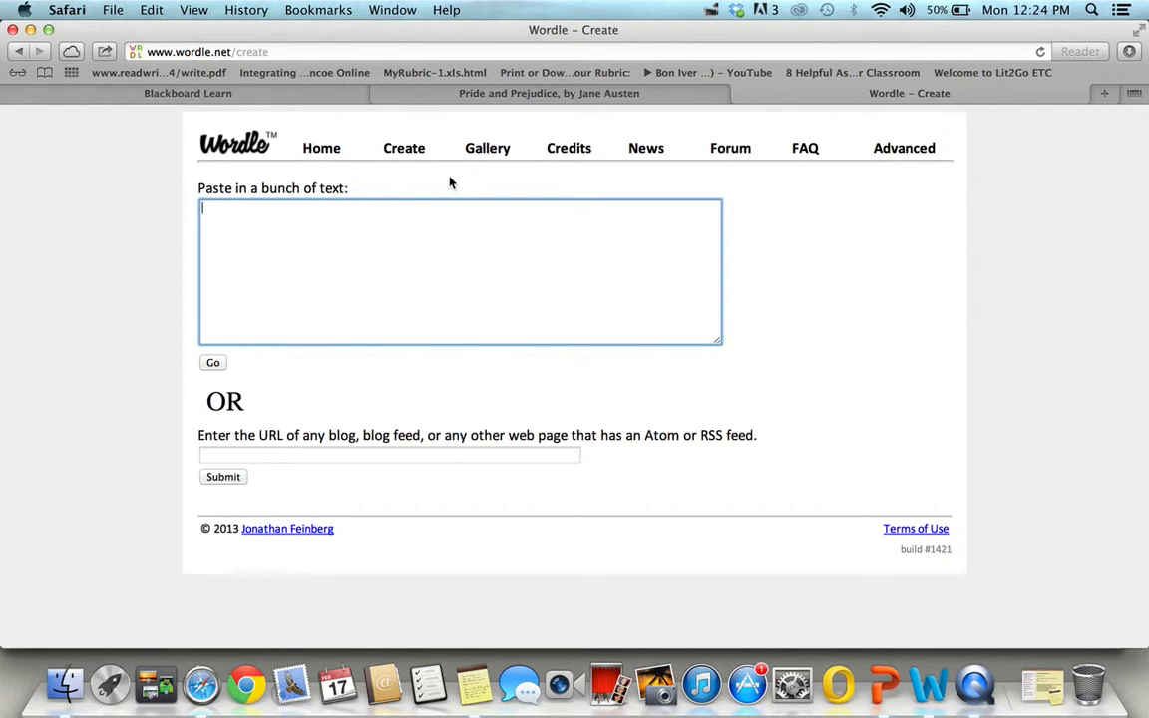
# Select and copy the entire text of Pride and Prejudice from the already open Project Gutenberg page
pyautogui.click(478, 98)
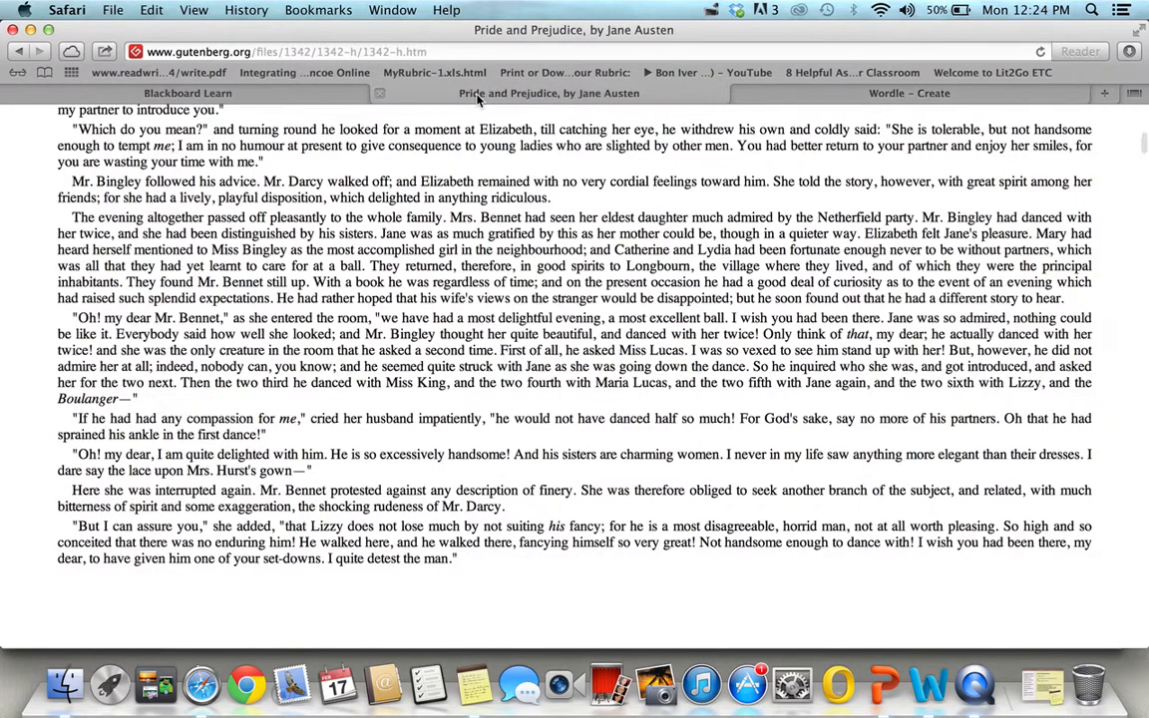
pyautogui.scroll(10, 434, 348)
pyautogui.rightClick(435, 348)
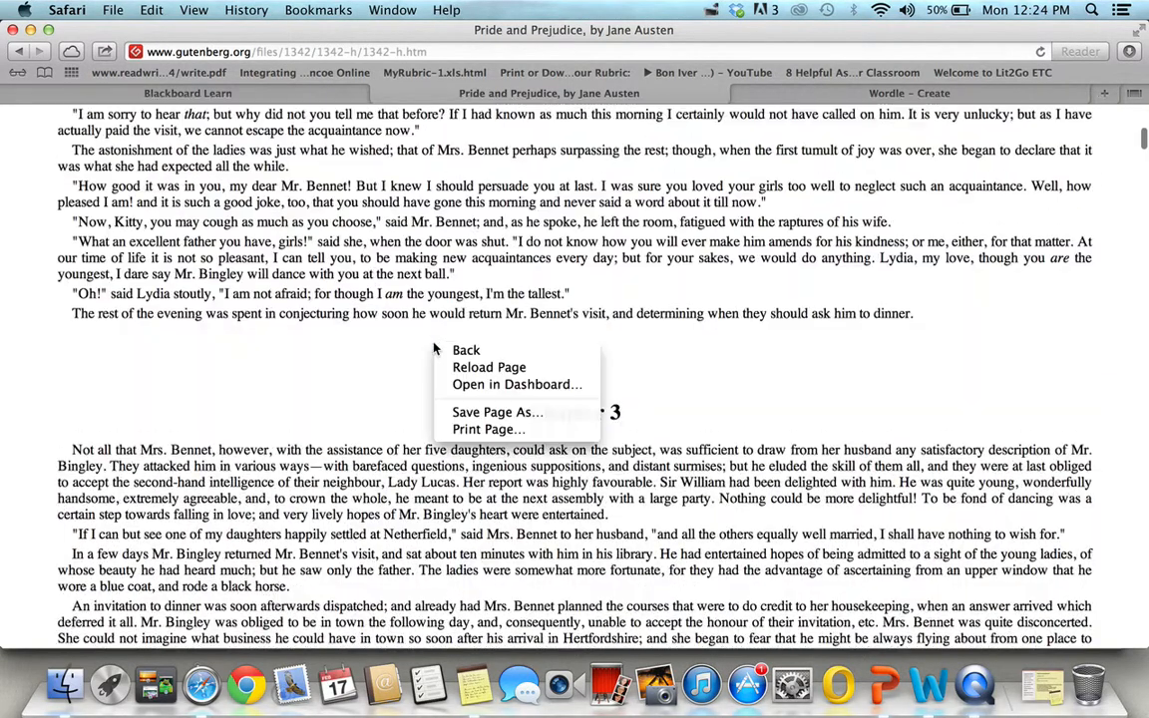
pyautogui.click(350, 283)
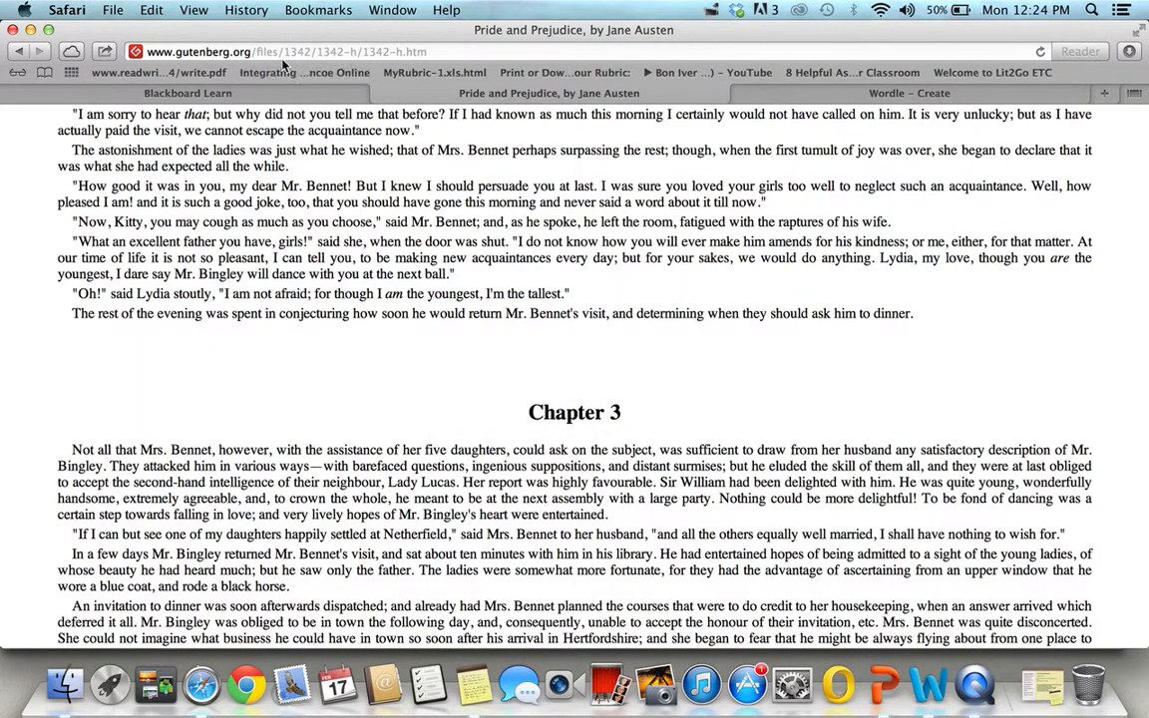
pyautogui.scroll(20, 379, 361)
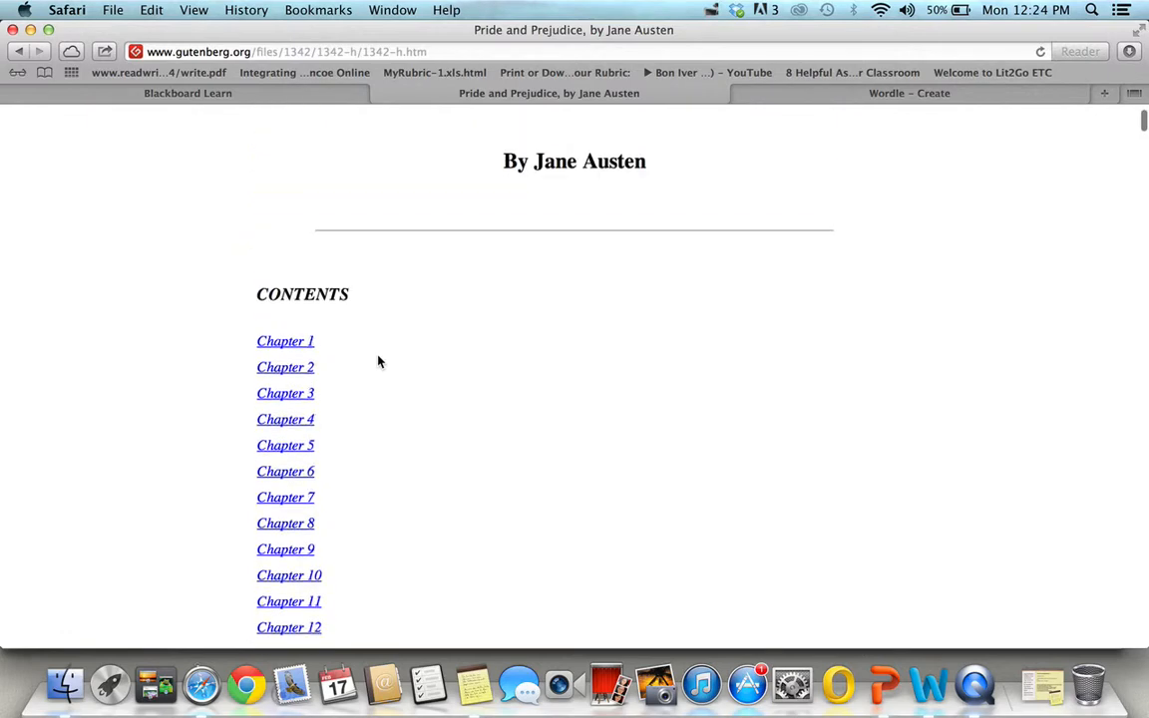
pyautogui.scroll(10, 379, 361)
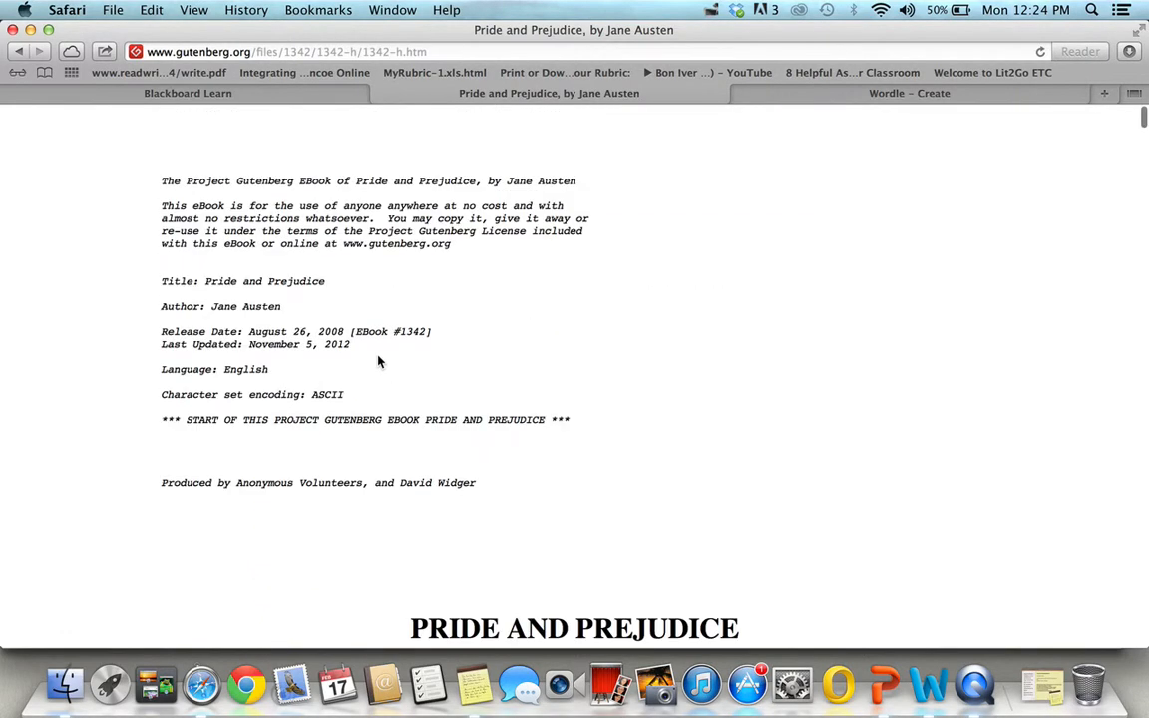
pyautogui.scroll(-5, 379, 361)
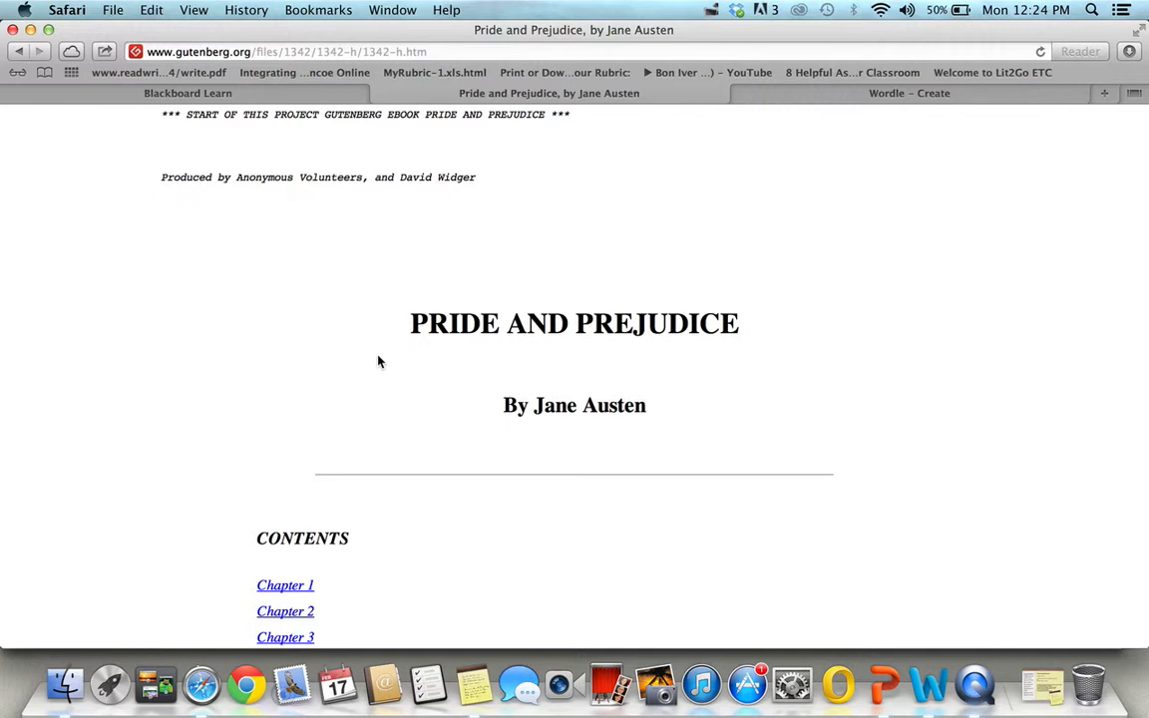
pyautogui.press('super+a')
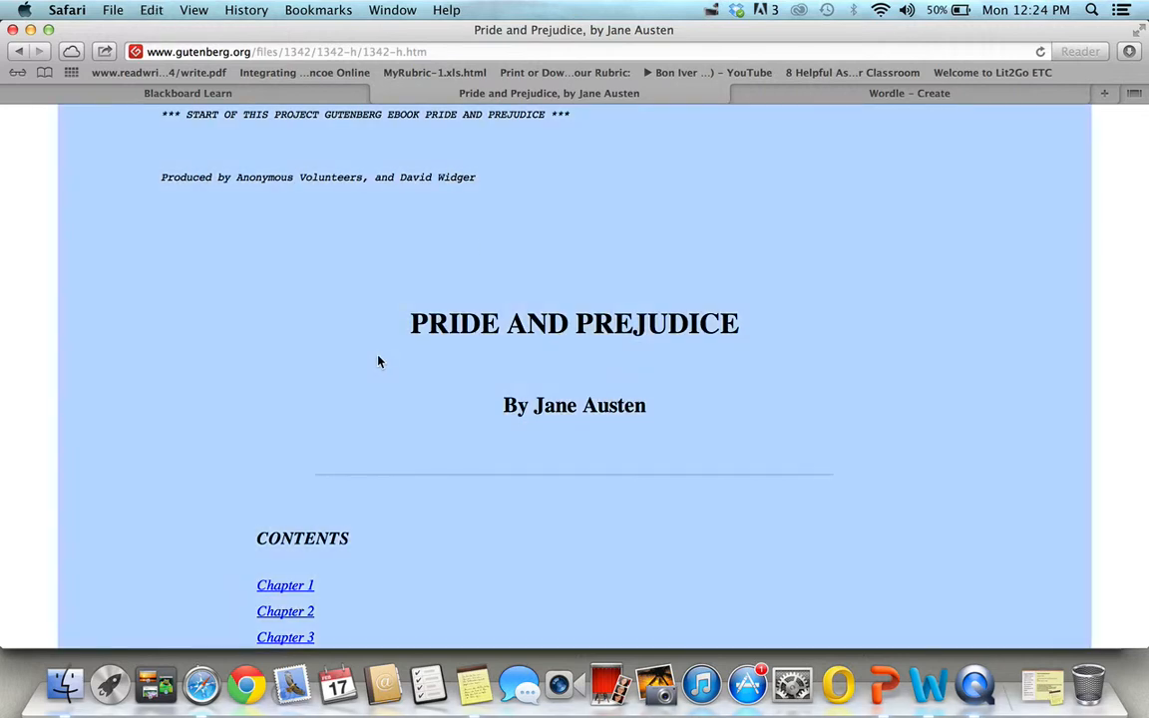
# Paste the copied novel text into Wordle's text box and generate the word cloud, allowing the Wordle Java application to run
pyautogui.click(808, 92)
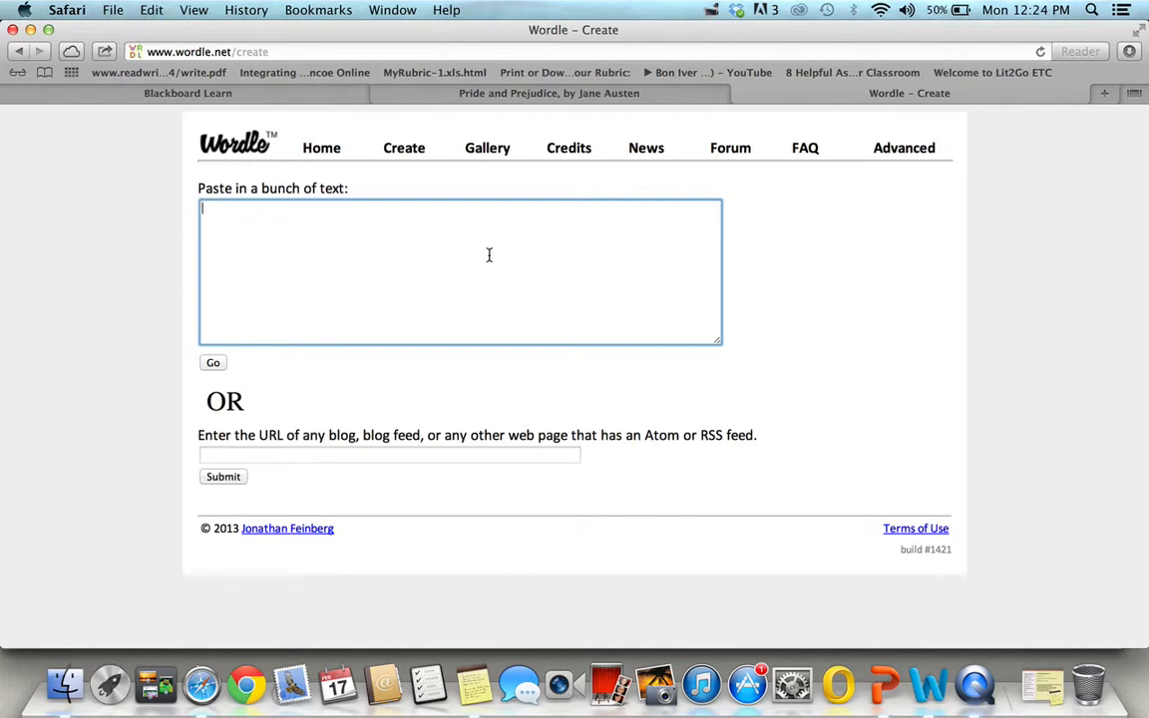
pyautogui.press('super+v')
pyautogui.scroll(5, 489, 255)
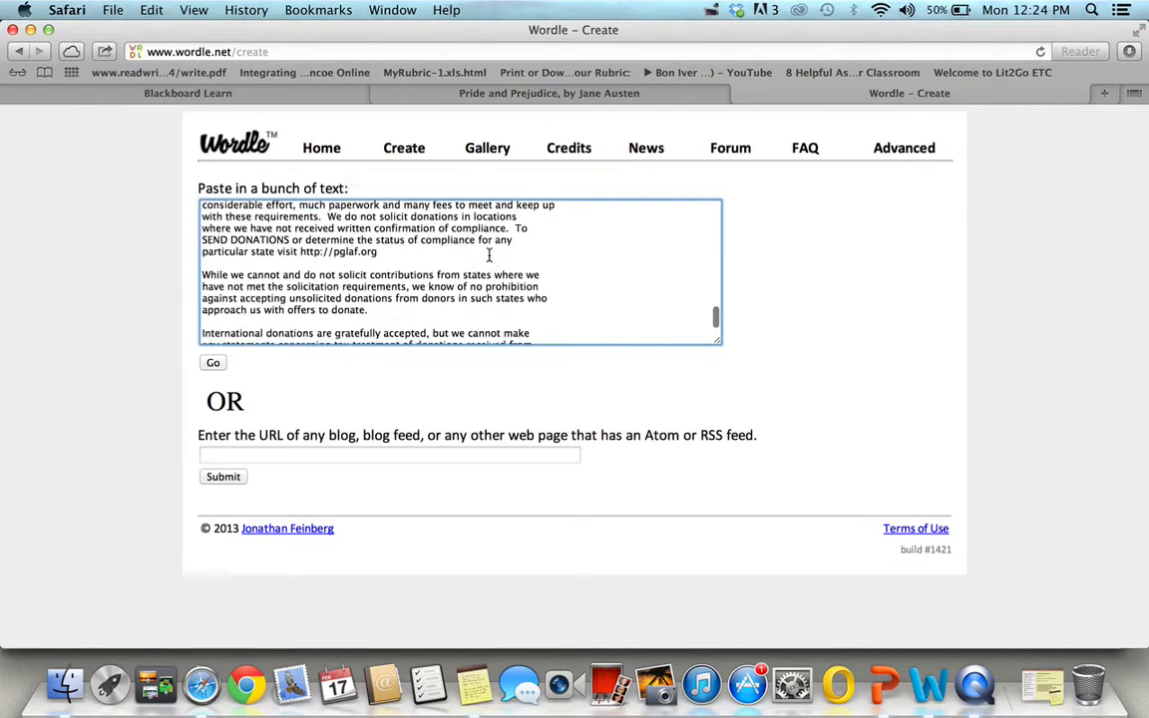
pyautogui.scroll(5, 488, 255)
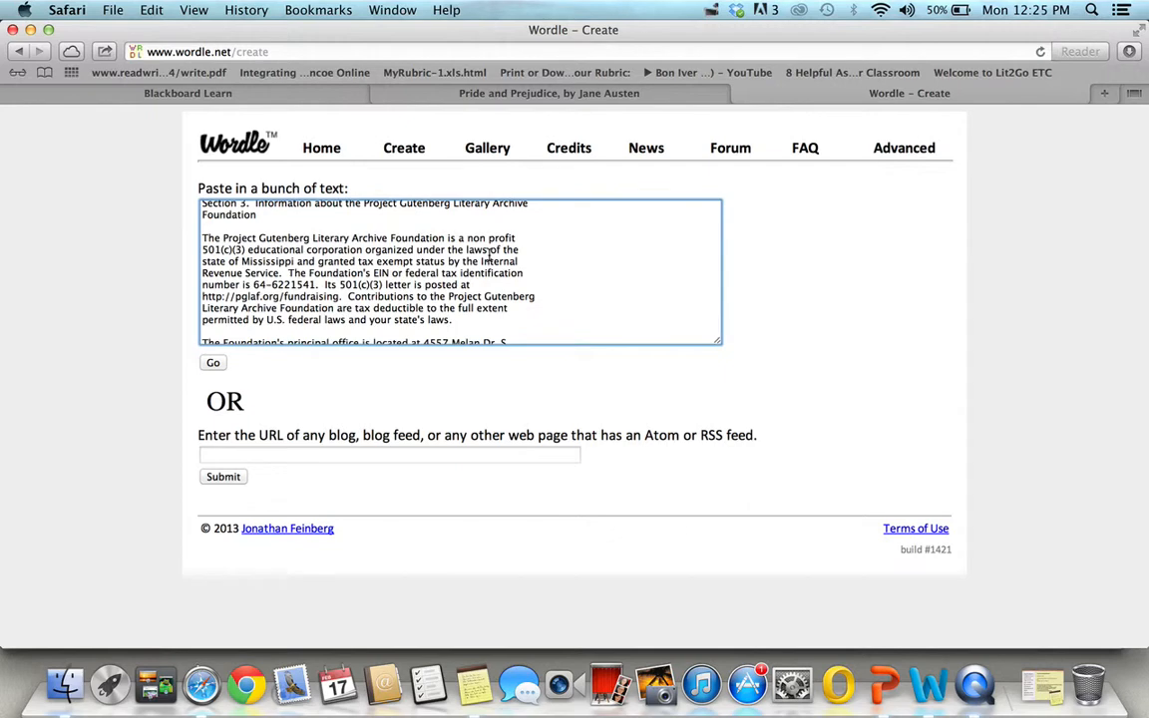
pyautogui.scroll(-15, 489, 255)
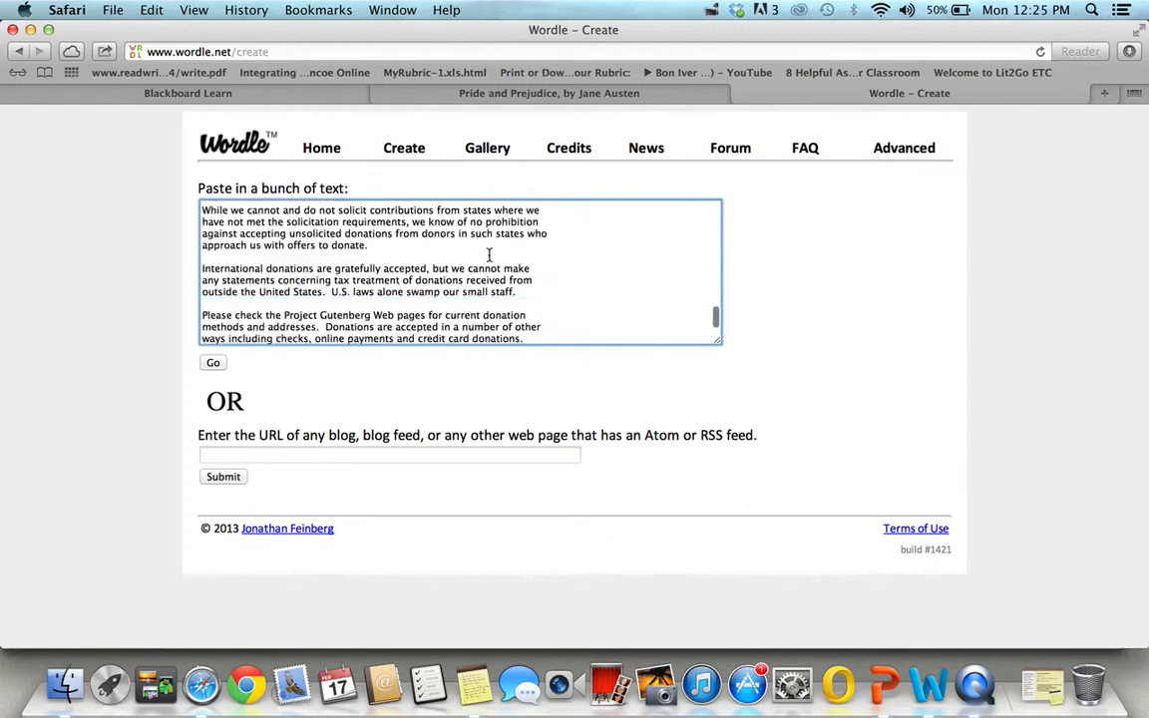
pyautogui.scroll(-3, 489, 255)
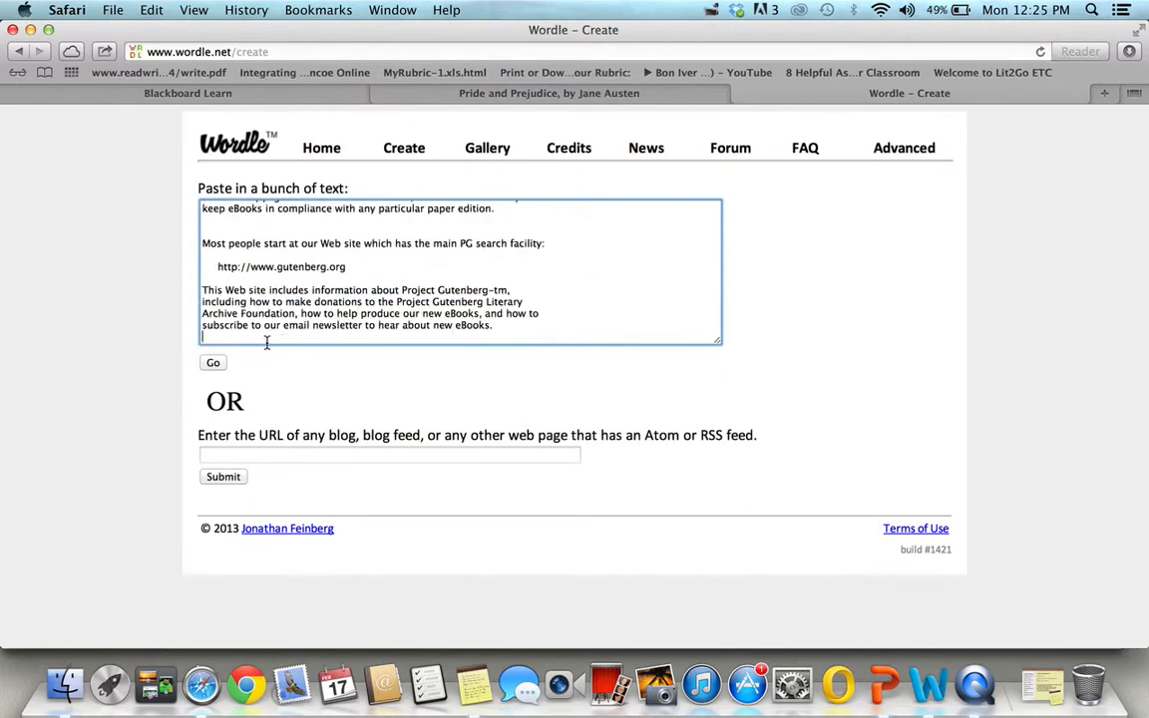
pyautogui.click(212, 364)
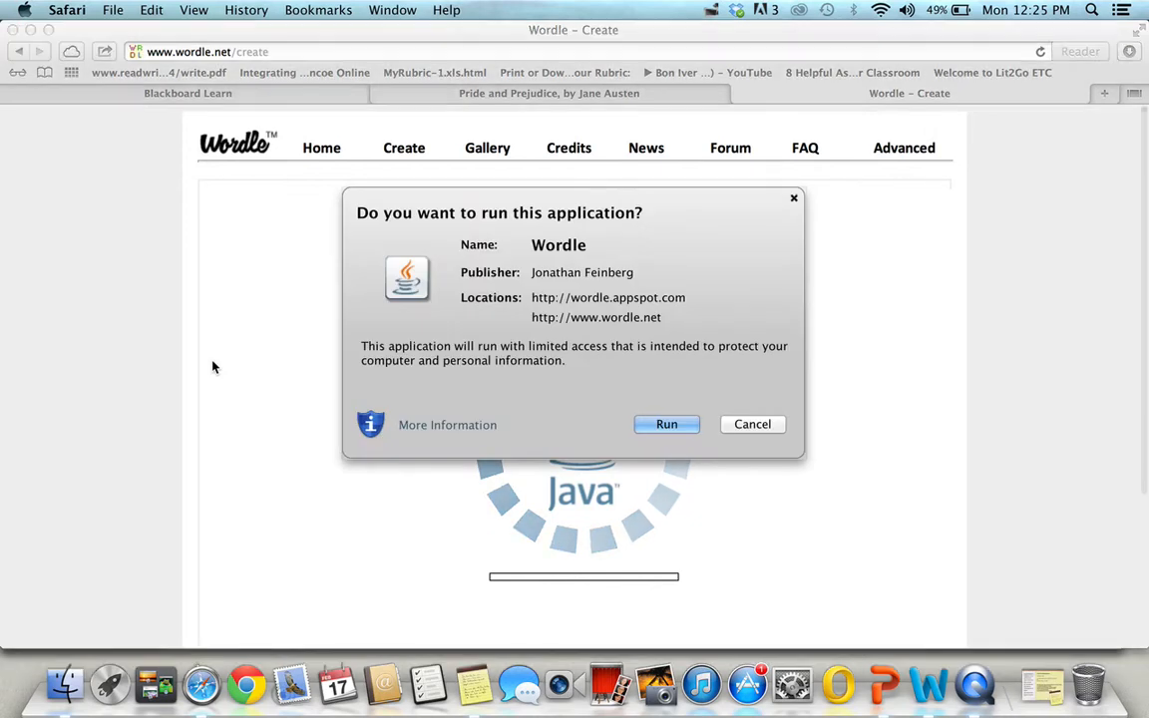
pyautogui.click(668, 424)
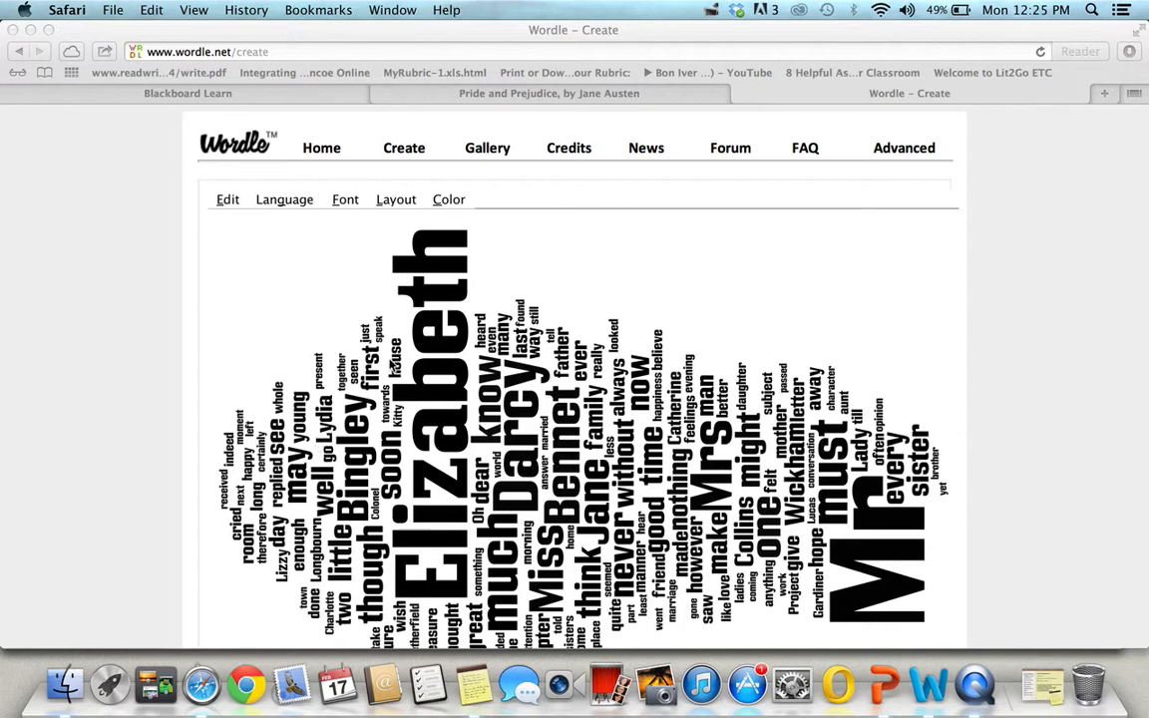
# Examine the word cloud's language options for letter case and for removing common words
pyautogui.click(304, 204)
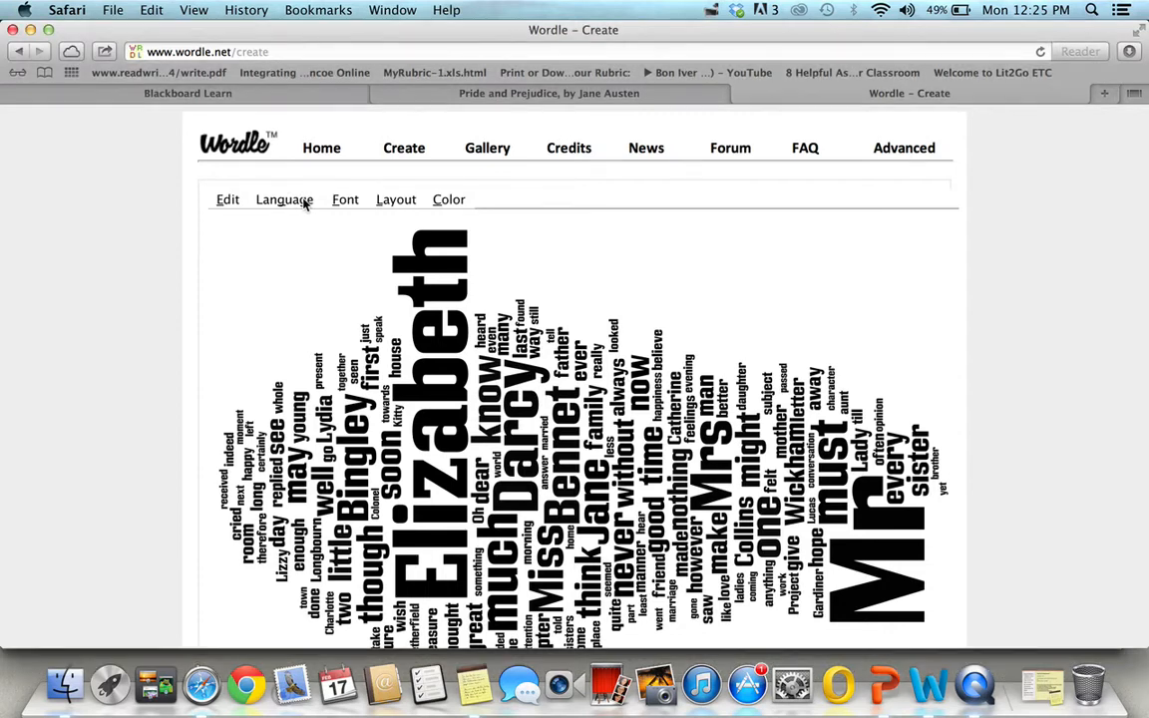
pyautogui.click(304, 203)
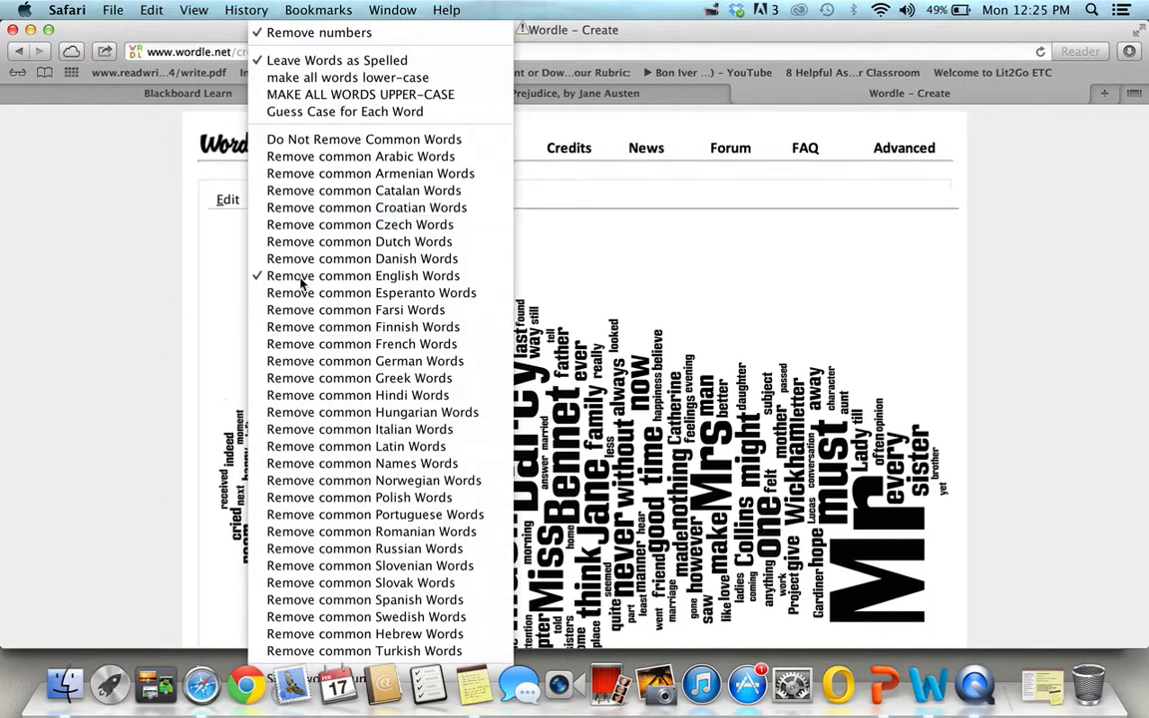
pyautogui.click(643, 336)
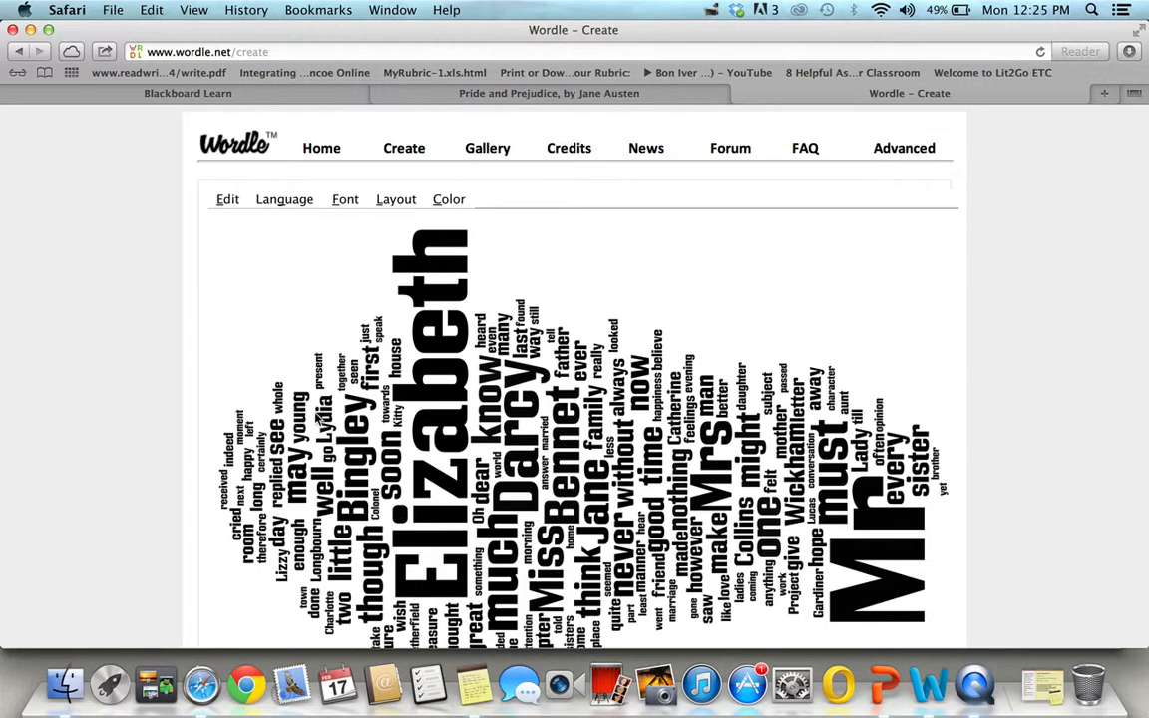
# Set the word cloud's font to Kenyan Coffee and its layout to Mostly Horizontal
pyautogui.click(346, 202)
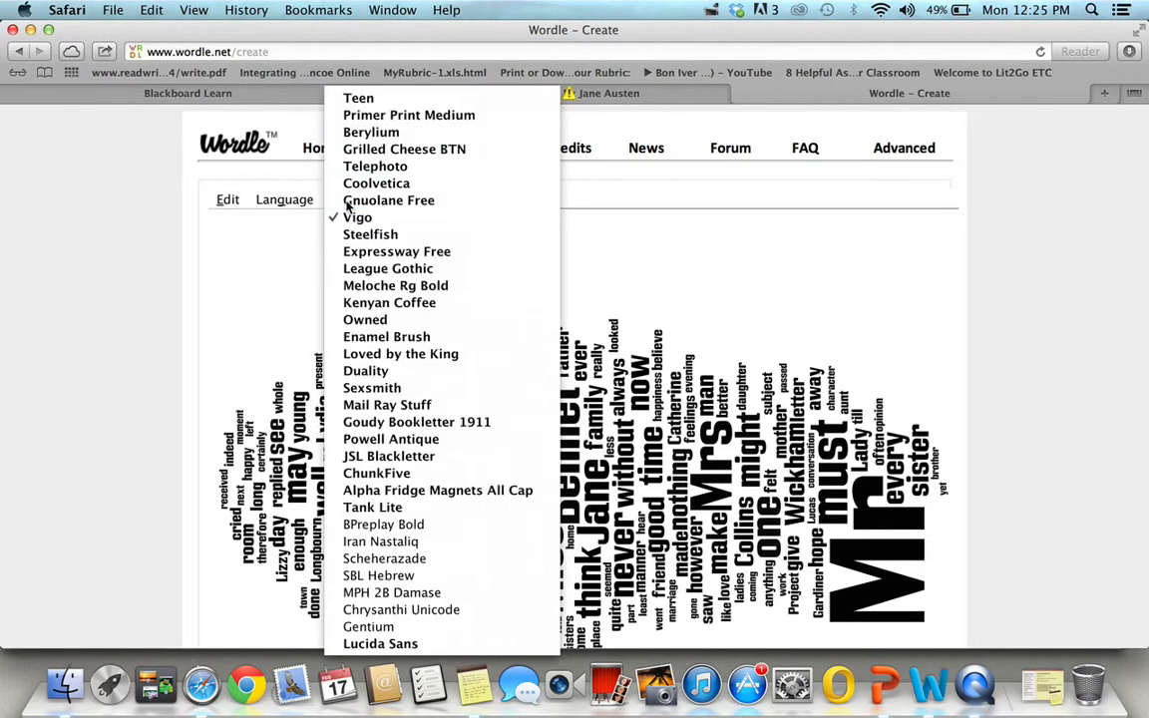
pyautogui.click(378, 308)
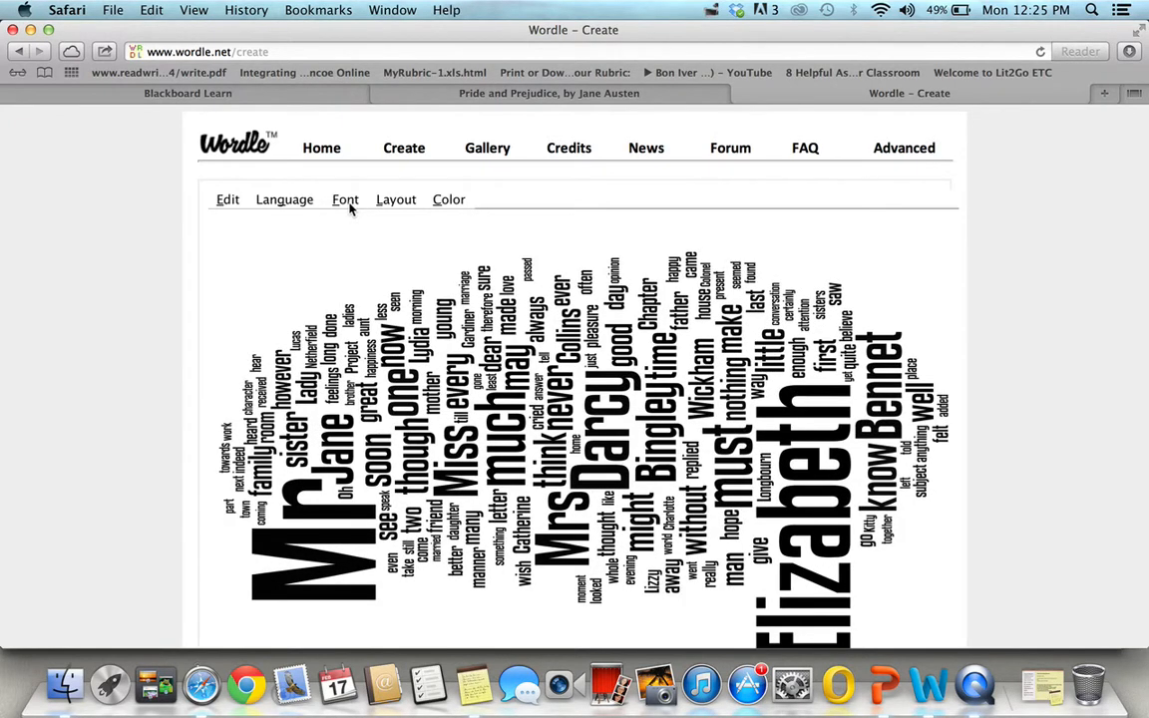
pyautogui.click(396, 201)
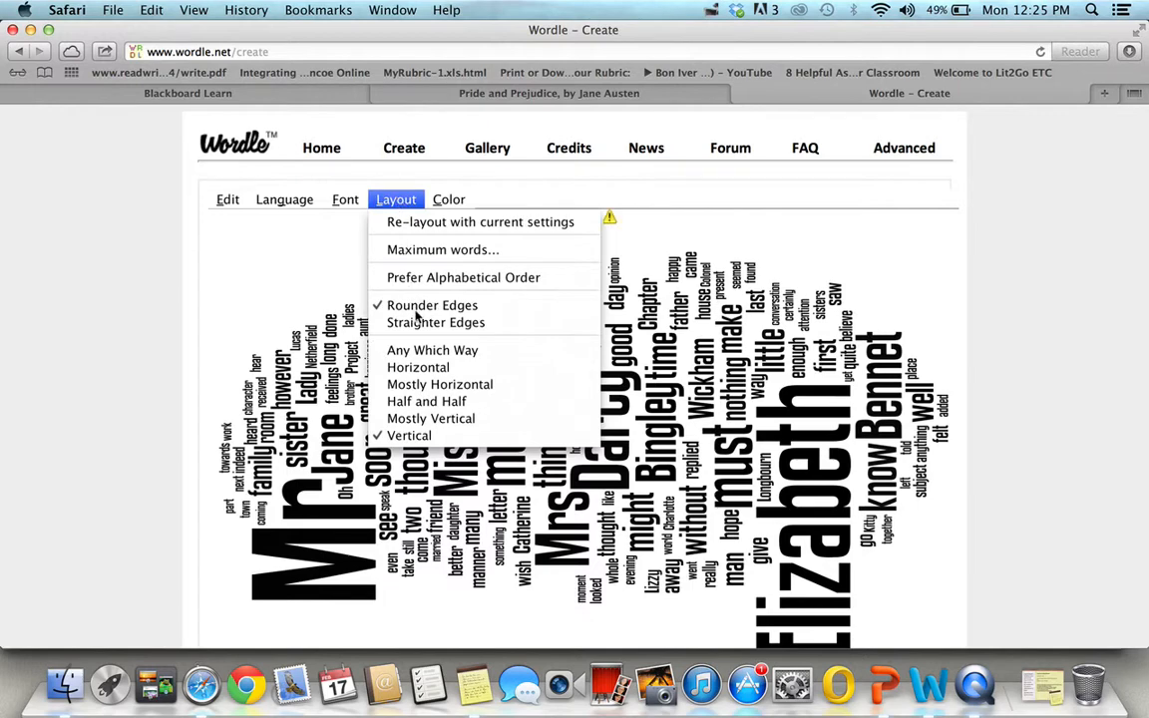
pyautogui.click(448, 389)
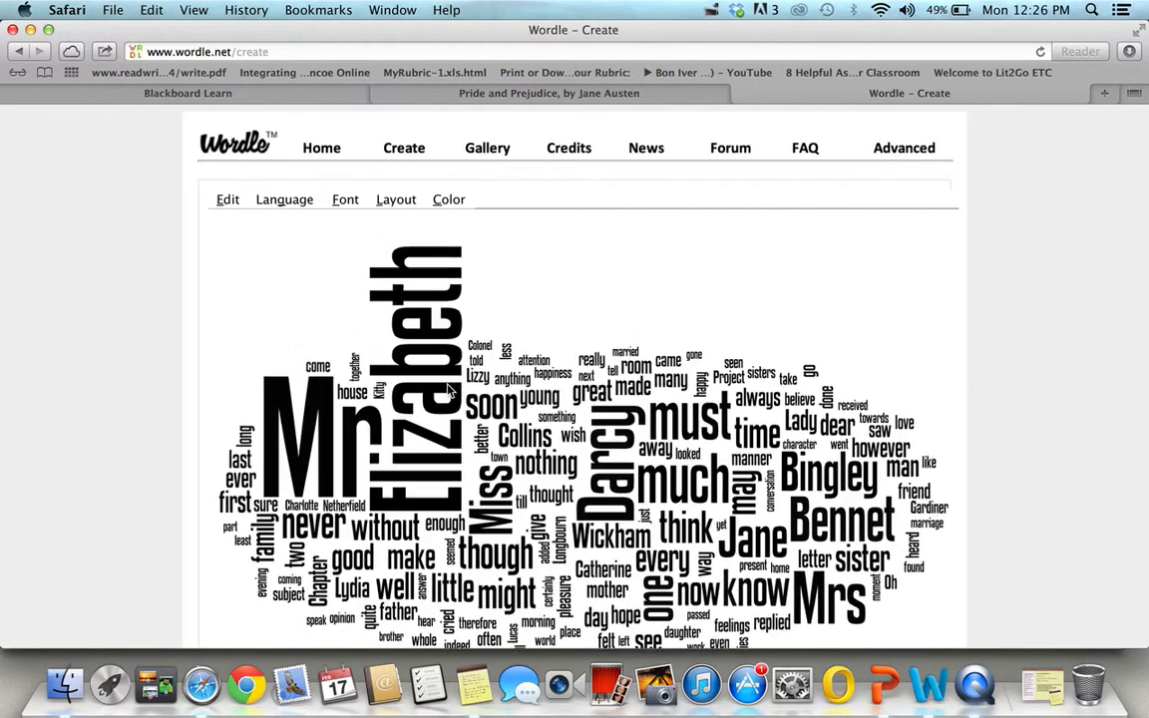
# Apply the Blue Meets Orange color palette to the word cloud and look over the complete result
pyautogui.click(450, 202)
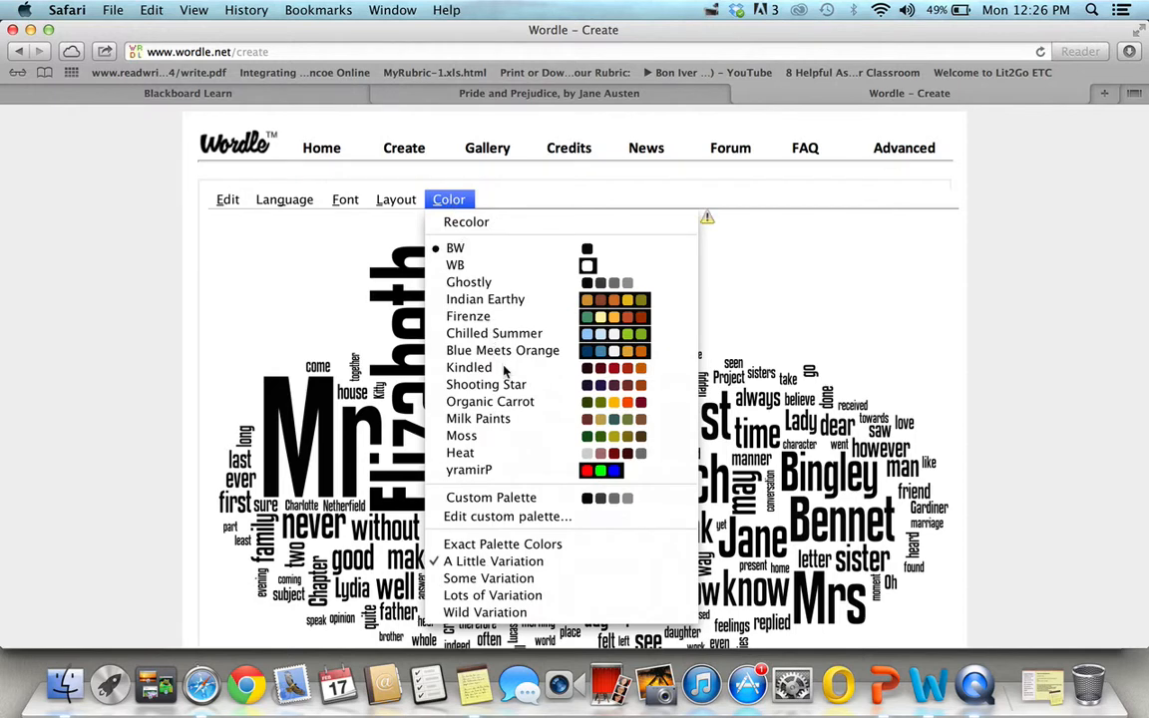
pyautogui.click(504, 350)
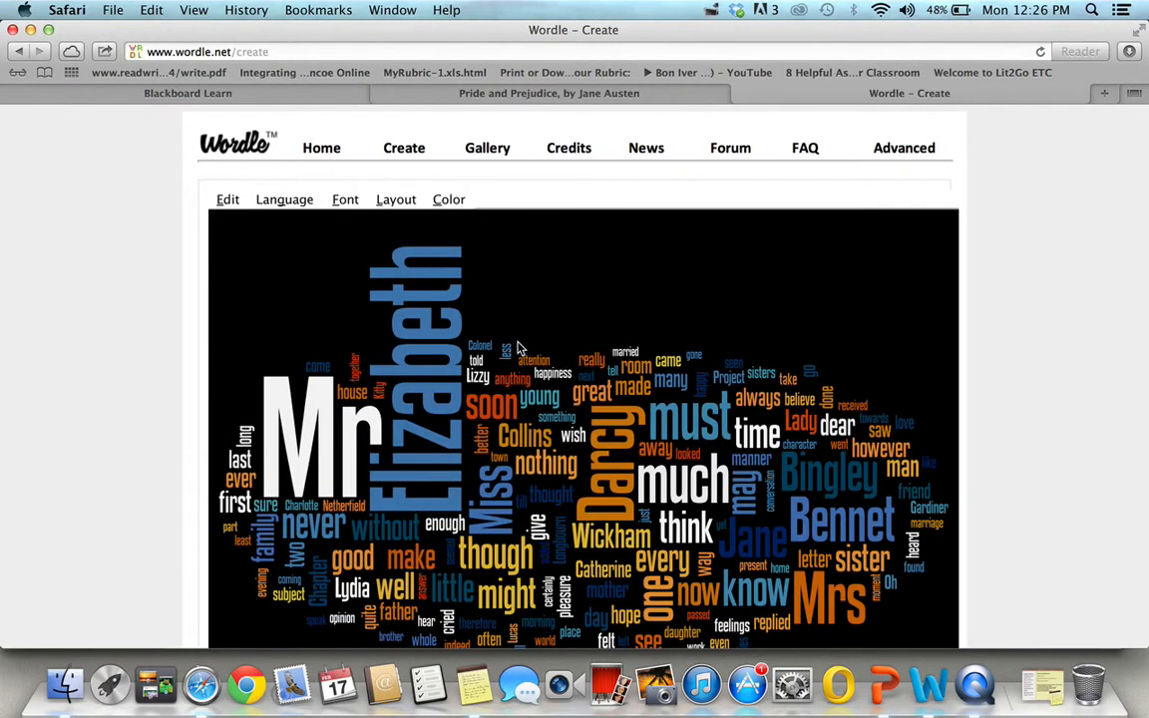
pyautogui.scroll(-3, 559, 308)
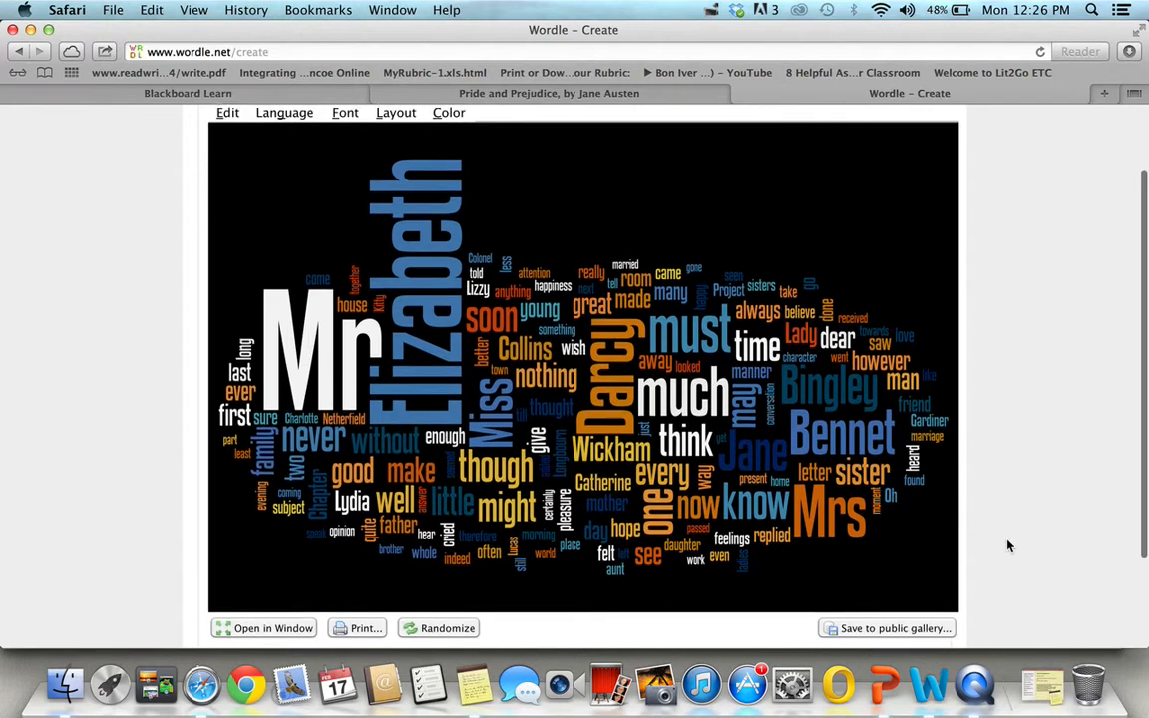
pyautogui.scroll(2, 1007, 545)
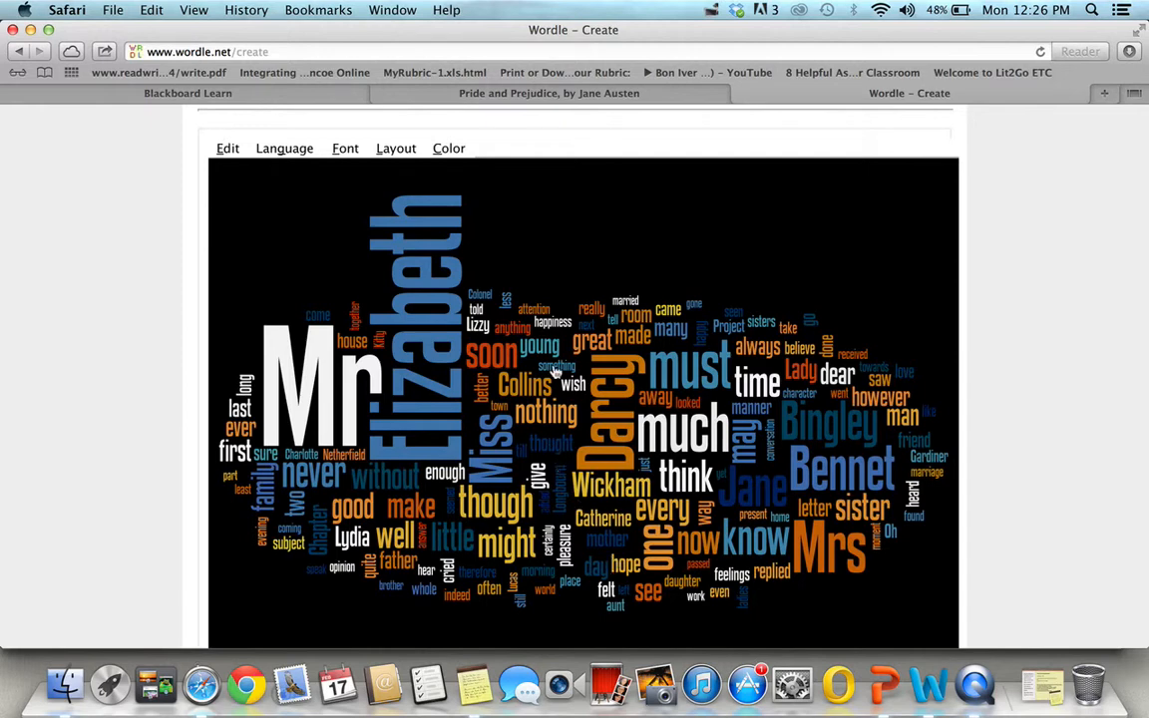
# Open a blank Wordle creation form, and switch to Microsoft Word to copy the entire text of Week #5 Observations.docx
pyautogui.click(17, 50)
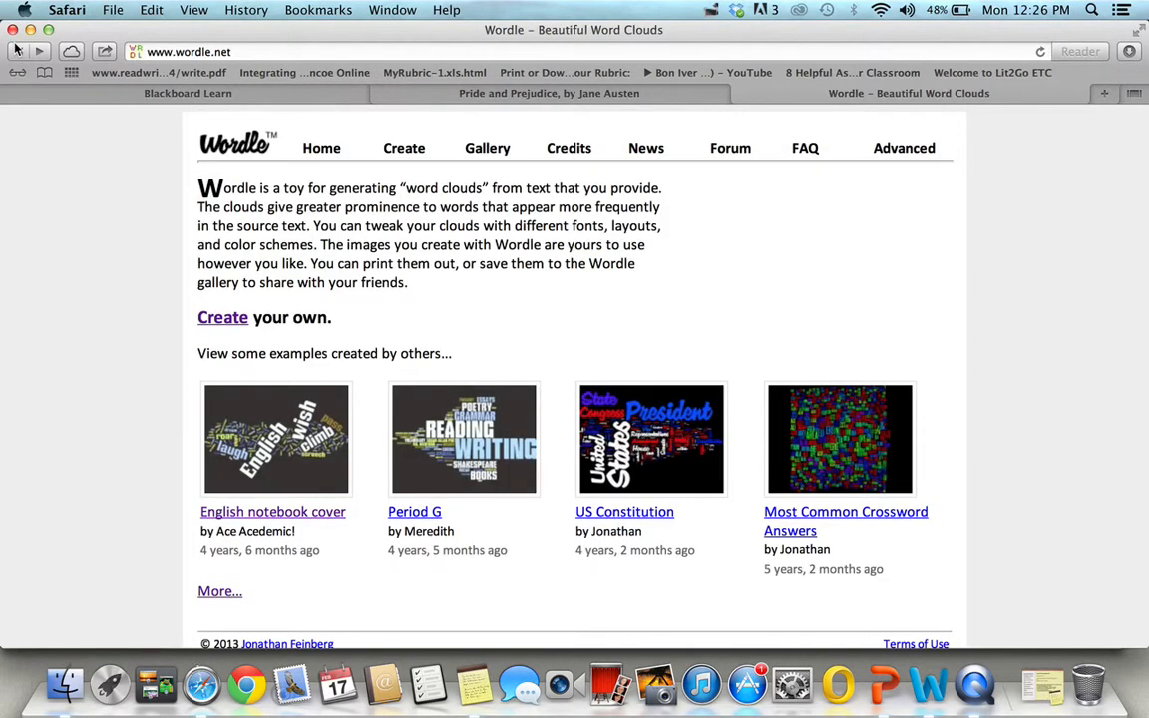
pyautogui.click(227, 318)
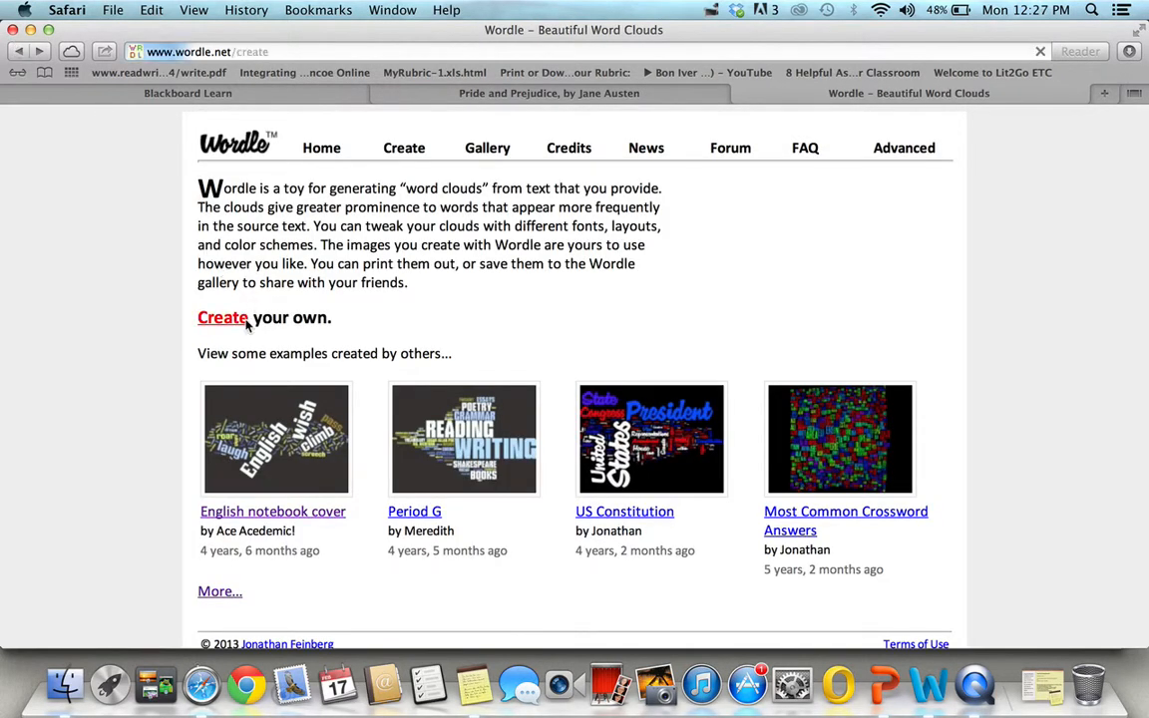
pyautogui.click(948, 688)
pyautogui.scroll(-10, 568, 315)
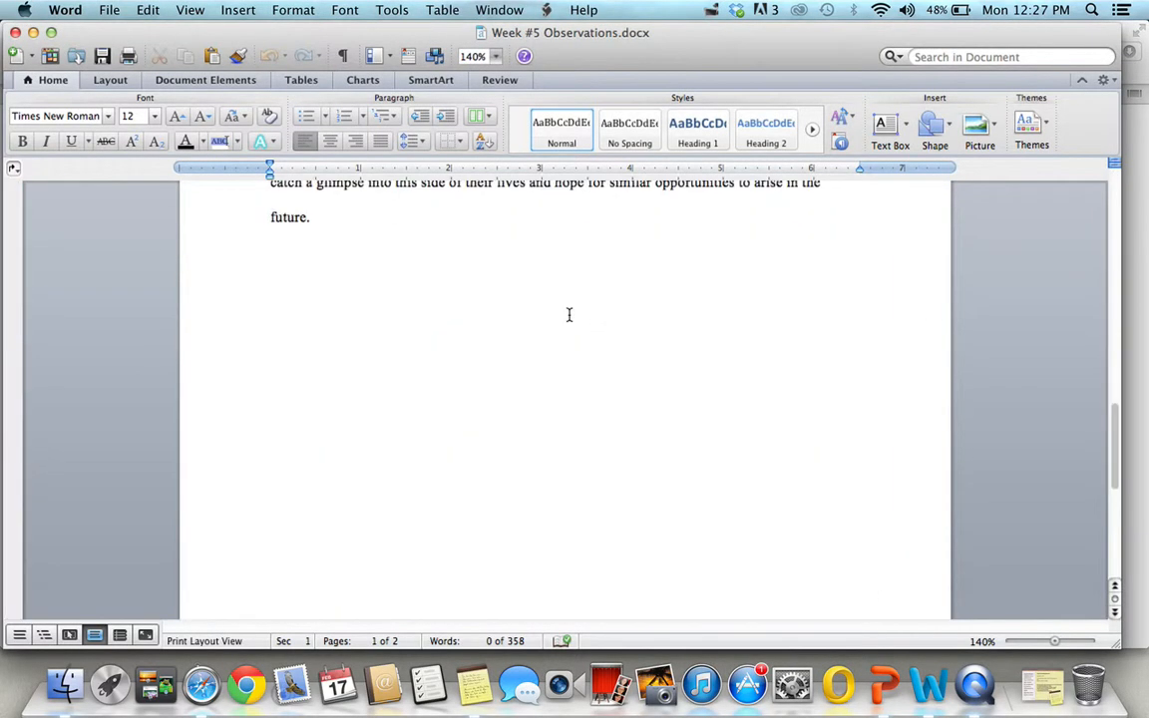
pyautogui.scroll(15, 568, 315)
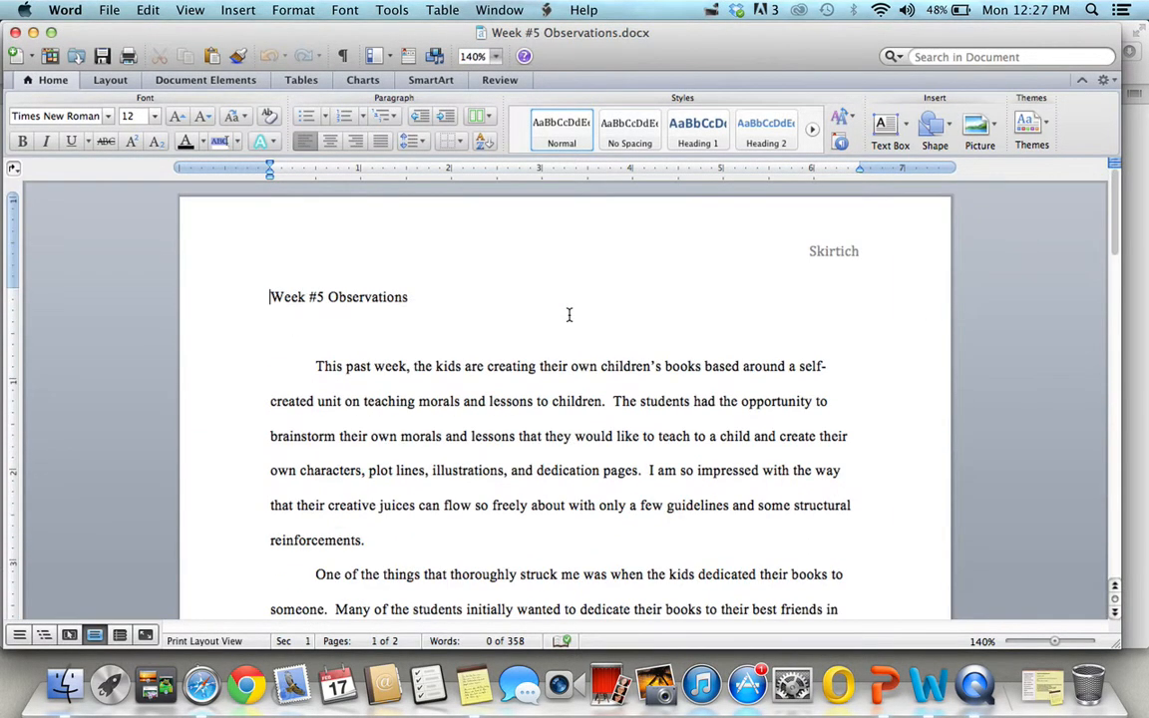
pyautogui.click(513, 284)
pyautogui.press('super+a')
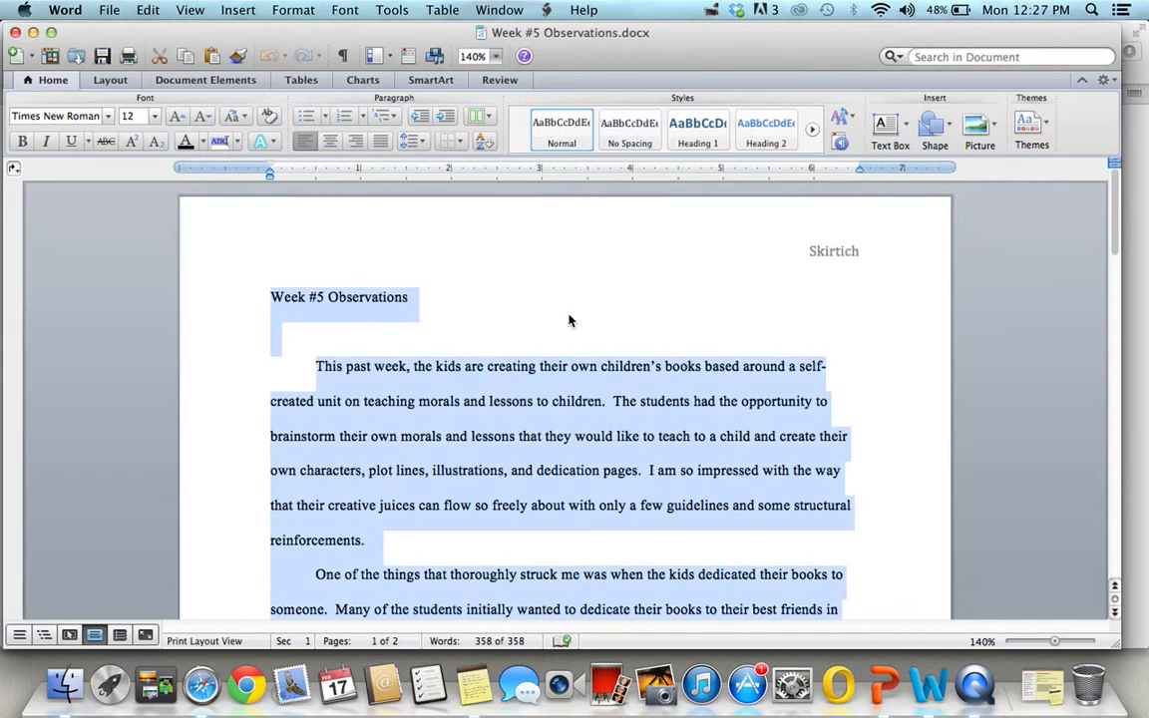
pyautogui.press('super+c')
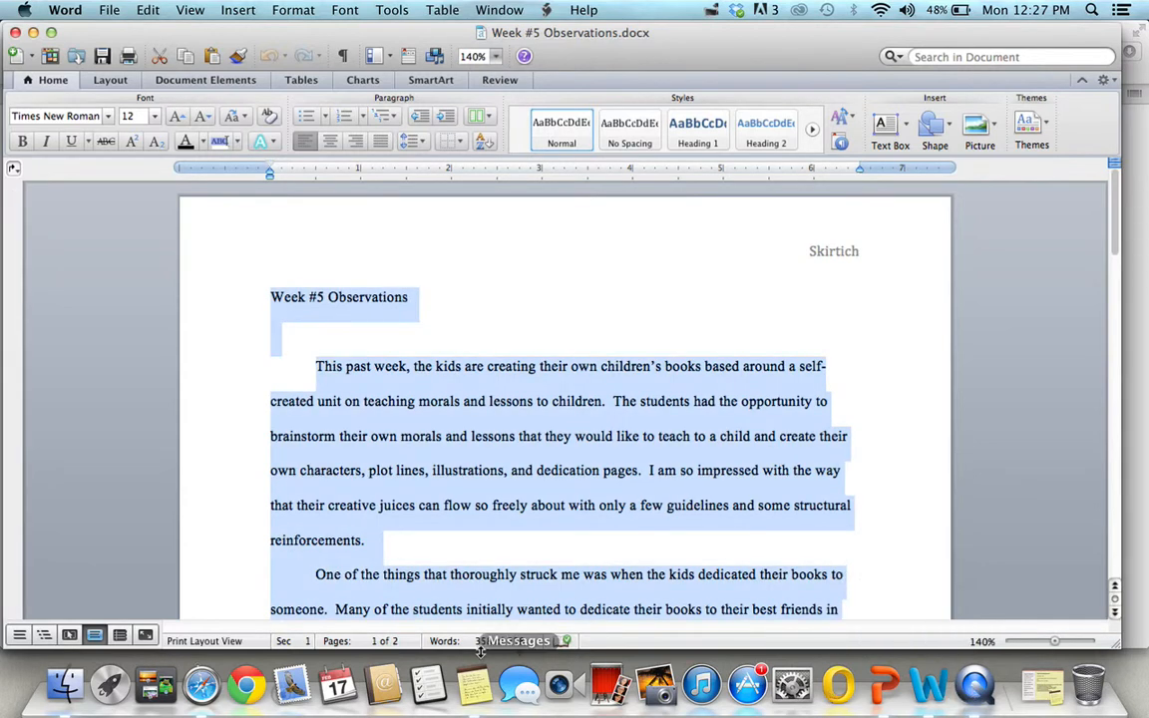
# Switch back to Safari, paste the copied observations into Wordle's text box, and generate the word cloud, allowing the Java application to run
pyautogui.click(202, 684)
pyautogui.click(356, 328)
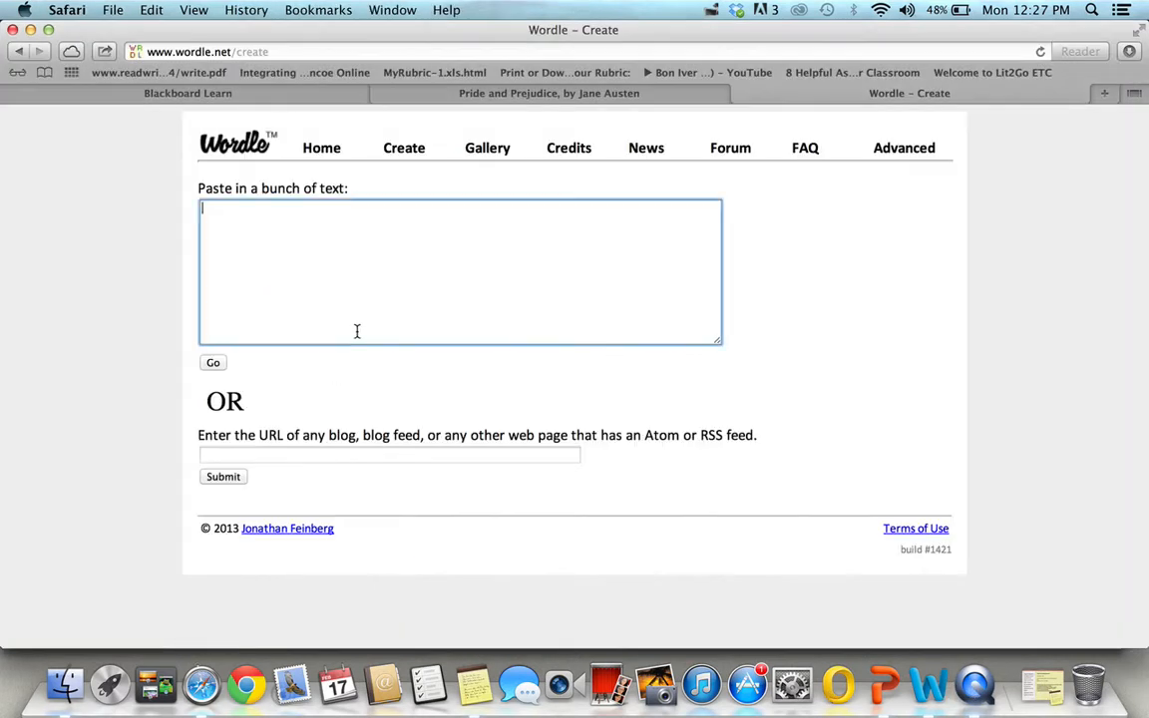
pyautogui.press('super+v')
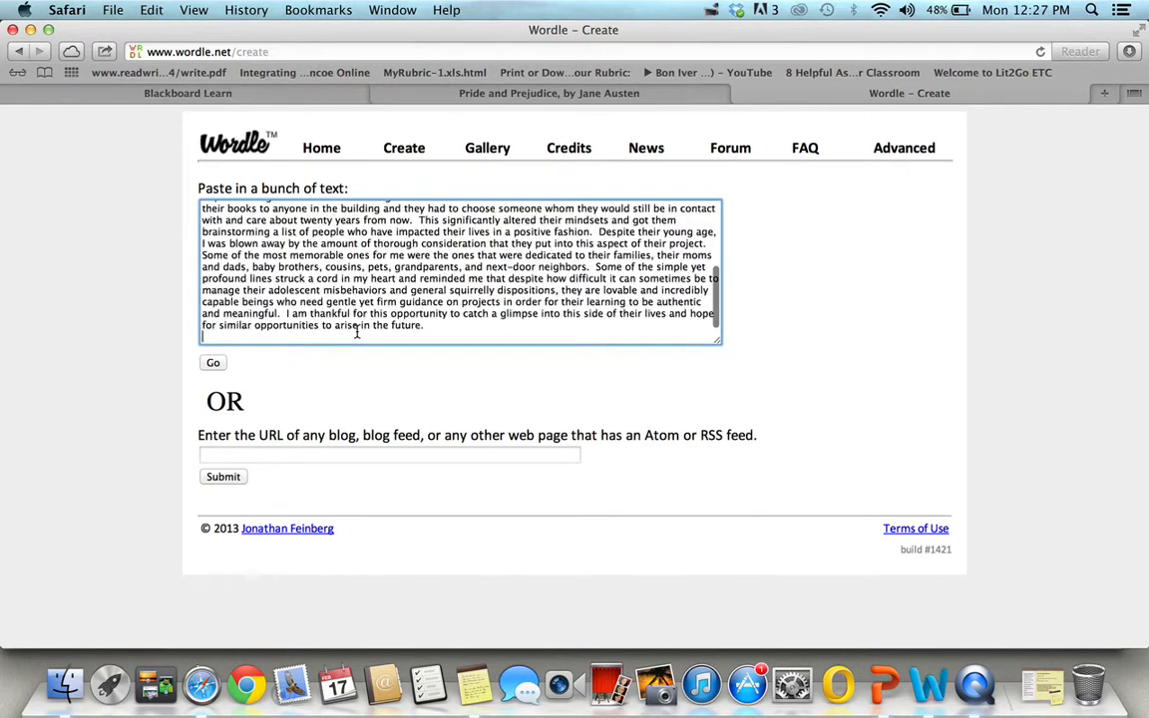
pyautogui.click(206, 366)
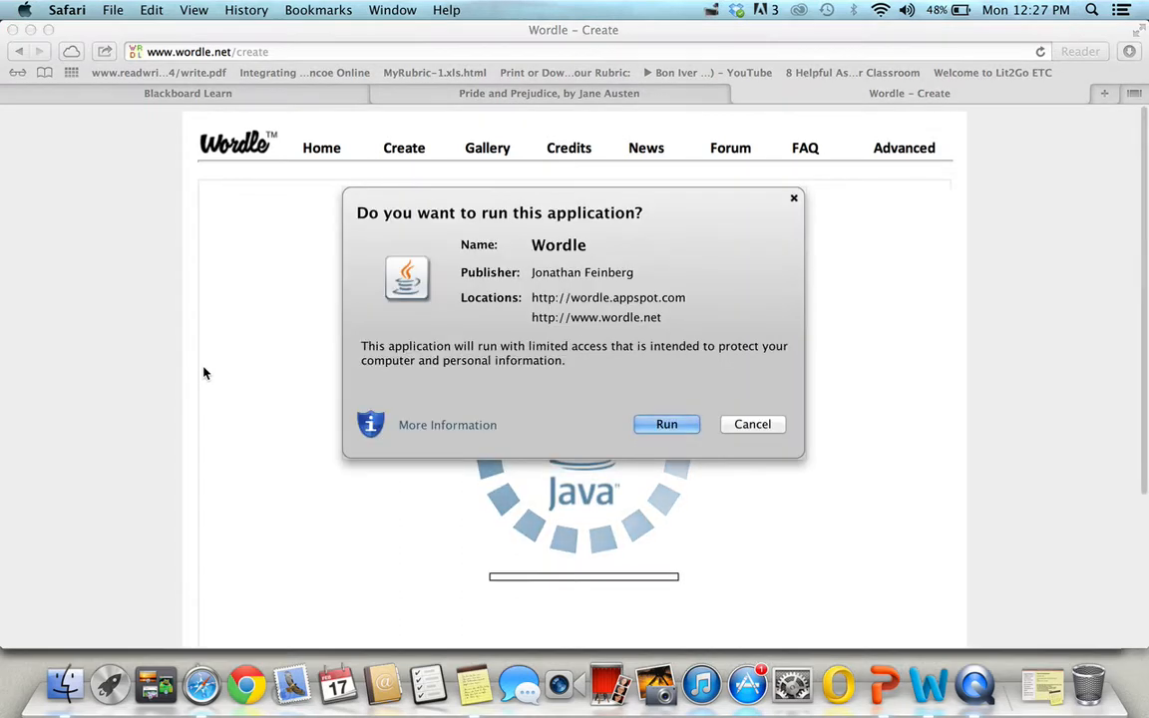
pyautogui.click(685, 426)
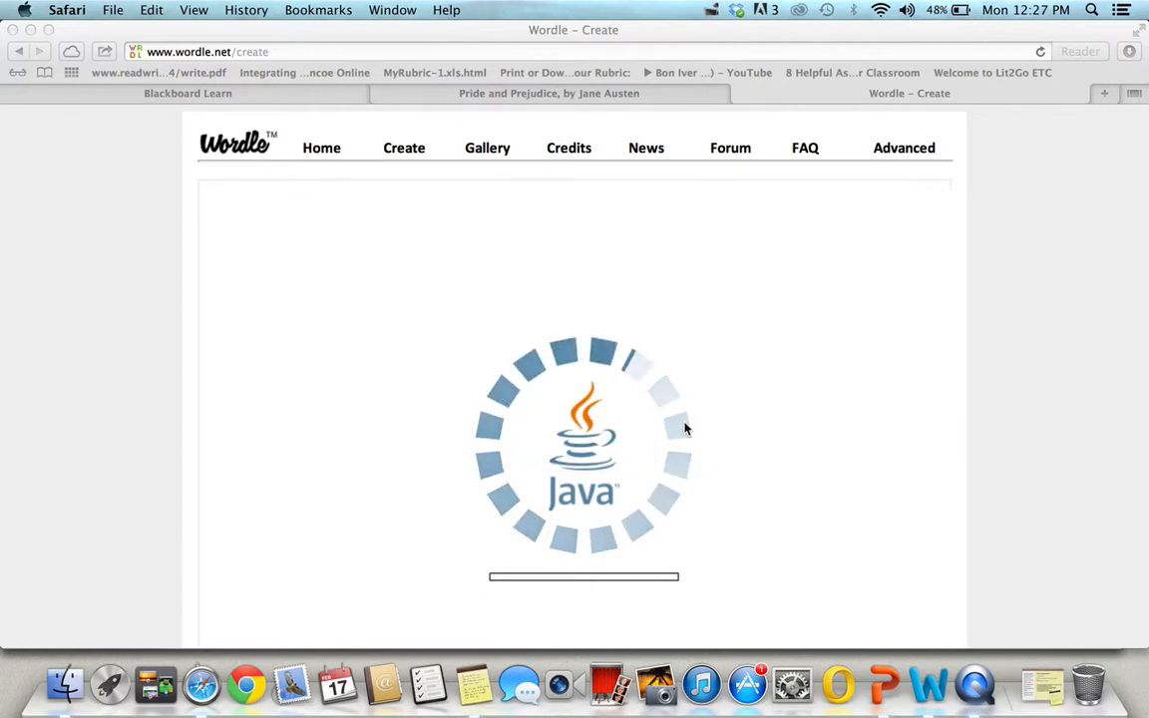